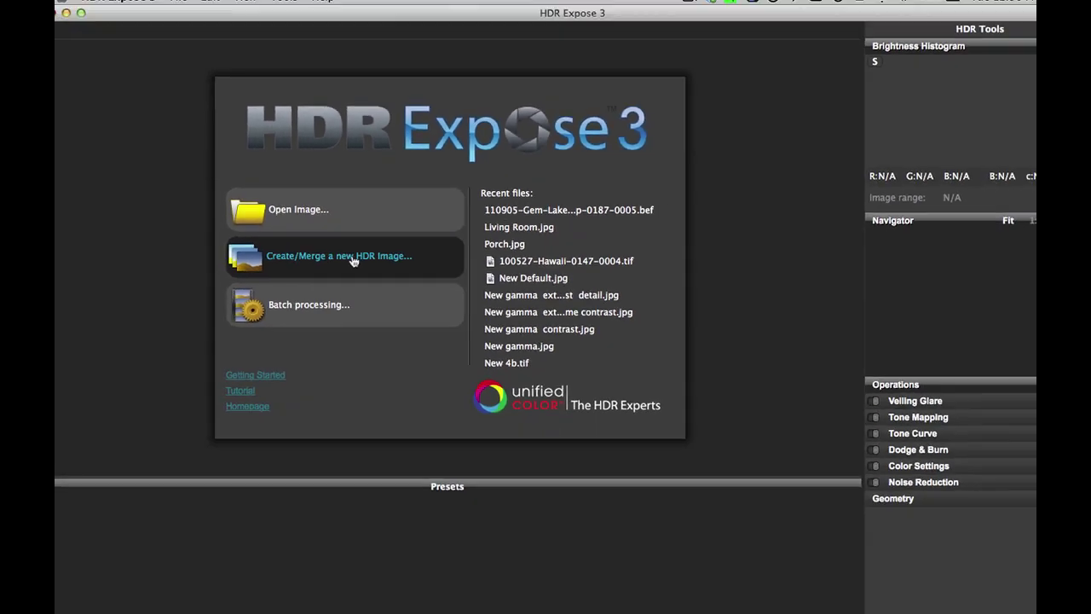
Start a new HDR merge and browse the demo RAW photos in the Merge dialog.
{"action": "left_click", "coordinate": [413, 314]}
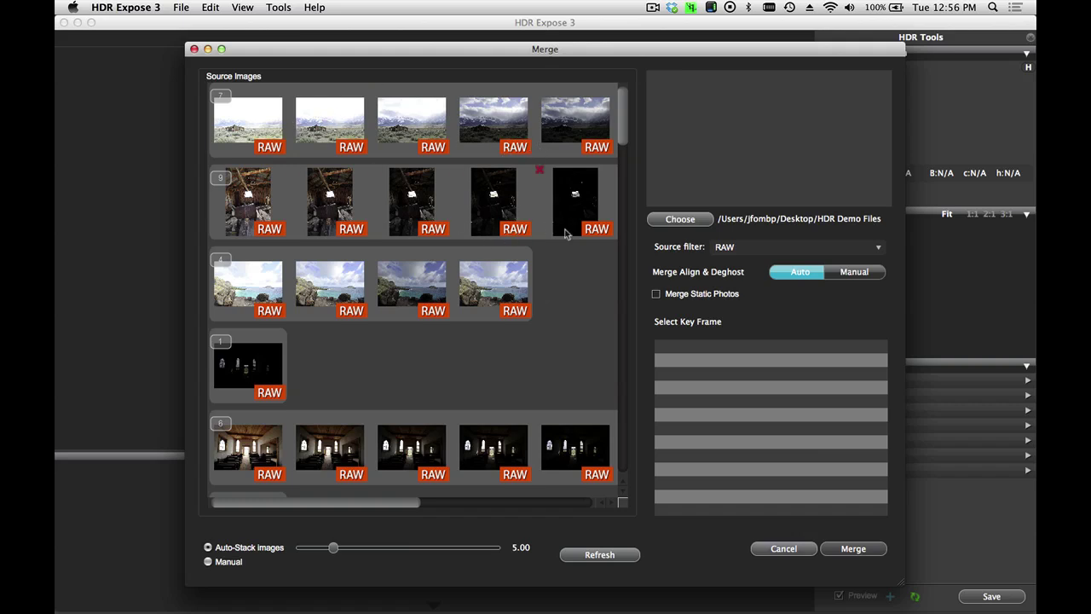
{"action": "scroll", "coordinate": [497, 300], "scroll_direction": "down", "scroll_amount": 3}
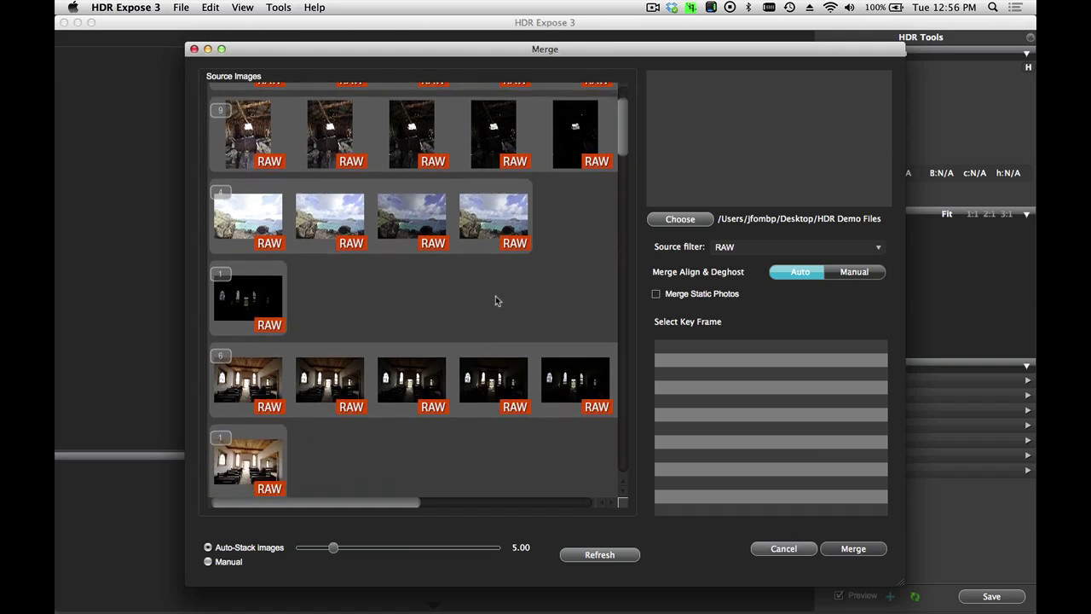
{"action": "scroll", "coordinate": [496, 300], "scroll_direction": "down", "scroll_amount": 5}
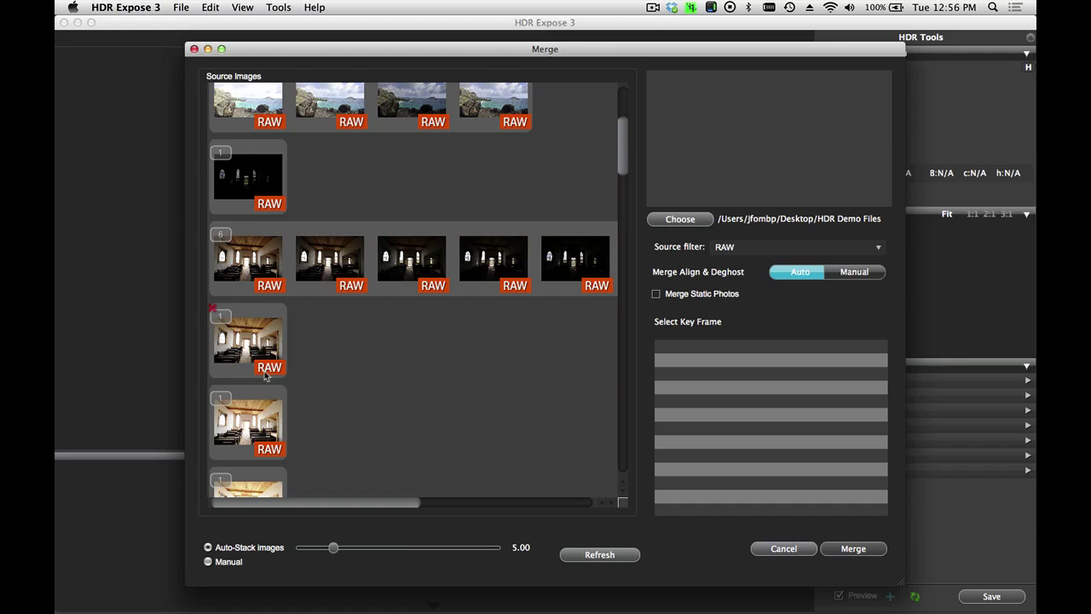
{"action": "scroll", "coordinate": [264, 370], "scroll_direction": "down", "scroll_amount": 5}
{"action": "scroll", "coordinate": [403, 239], "scroll_direction": "up", "scroll_amount": 5}
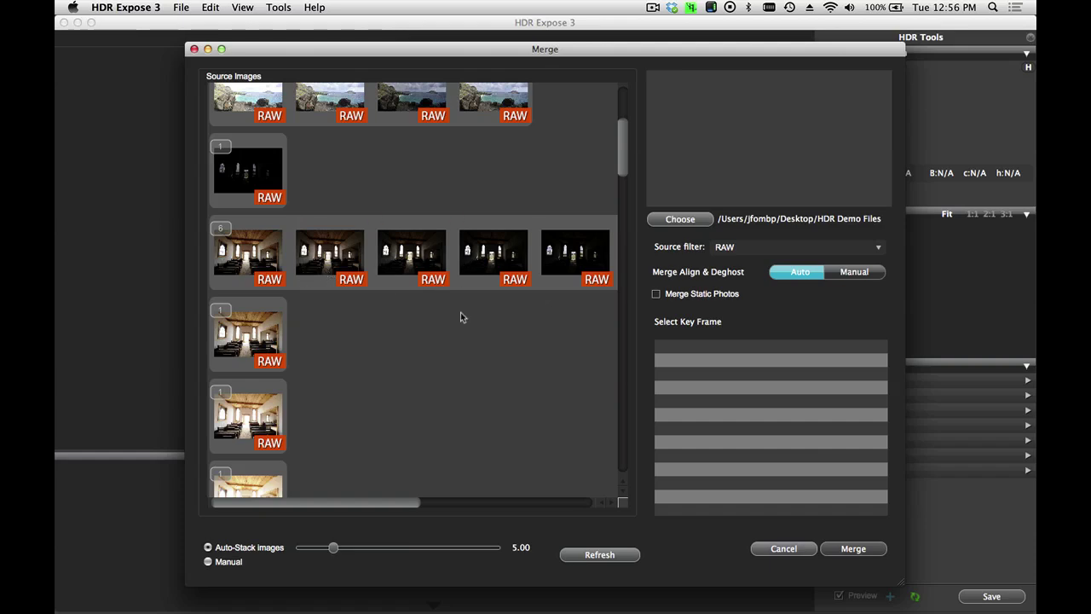
Raise Auto-Stack Images from 5.00 to 19.4 so the brackets regroup into sets.
{"action": "left_click", "coordinate": [334, 548]}
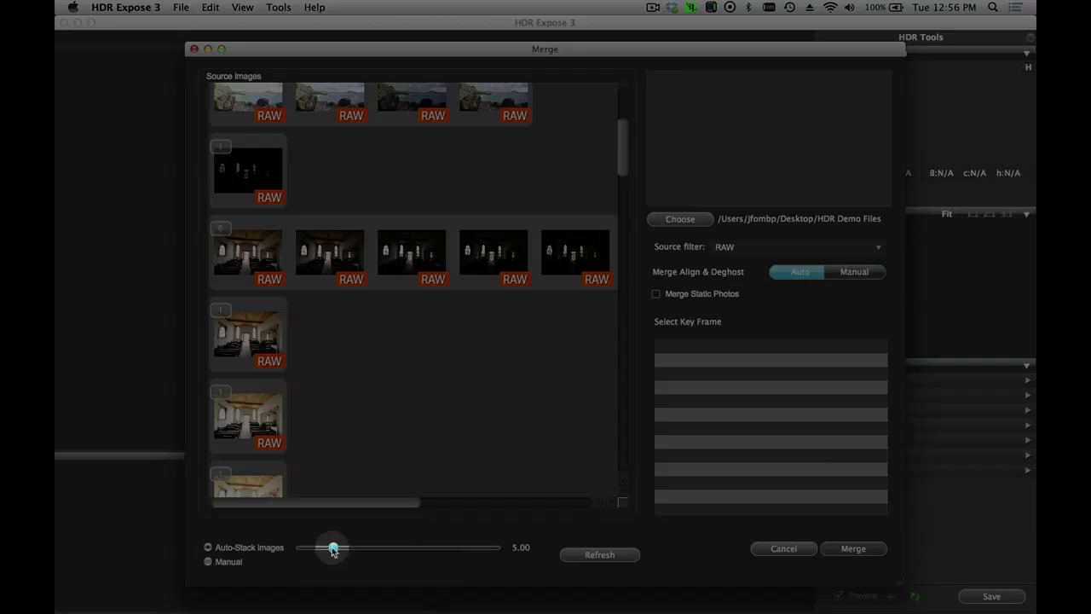
{"action": "left_click_drag", "start_coordinate": [334, 549], "coordinate": [427, 550]}
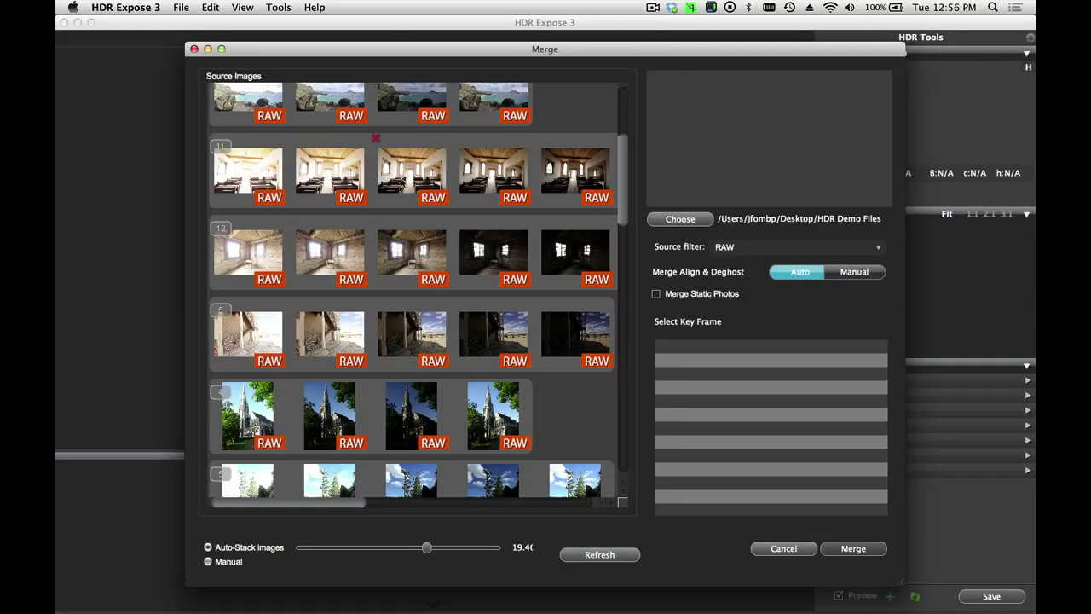
{"action": "scroll", "coordinate": [528, 202], "scroll_direction": "up", "scroll_amount": 3}
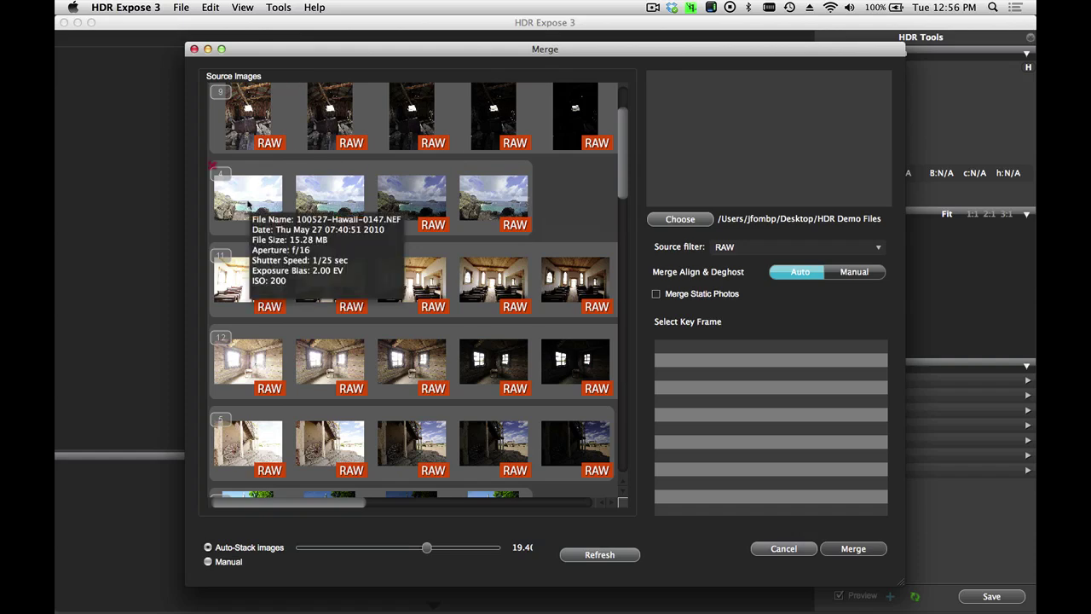
{"action": "mouse_move", "coordinate": [271, 365]}
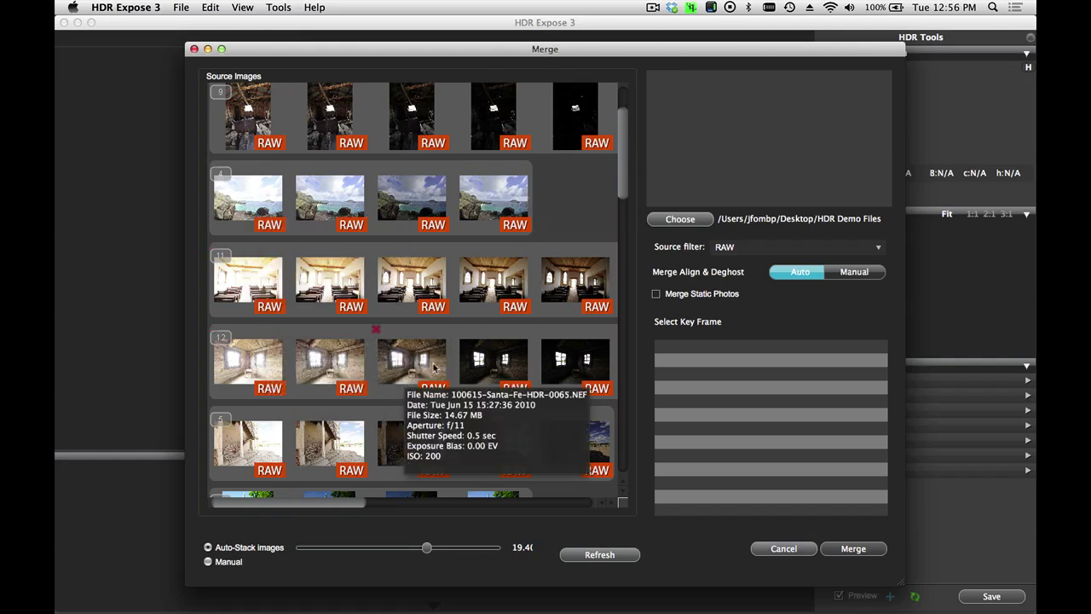
{"action": "mouse_move", "coordinate": [309, 344]}
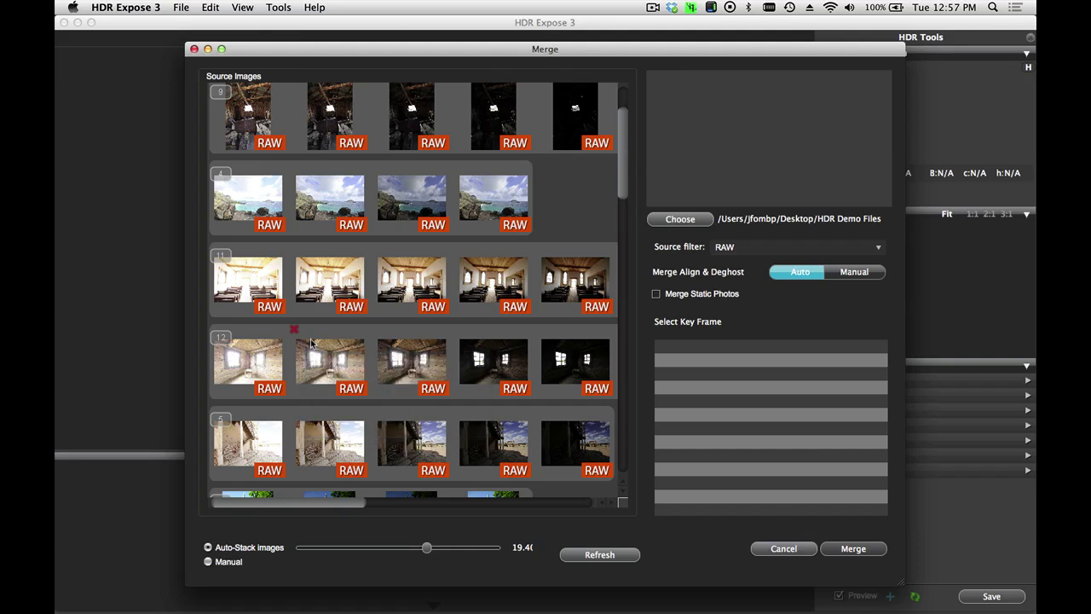
Select the five-image beach bracket group and merge it into the HDR image _JFO1871-0005.
{"action": "scroll", "coordinate": [311, 342], "scroll_direction": "down", "scroll_amount": 15}
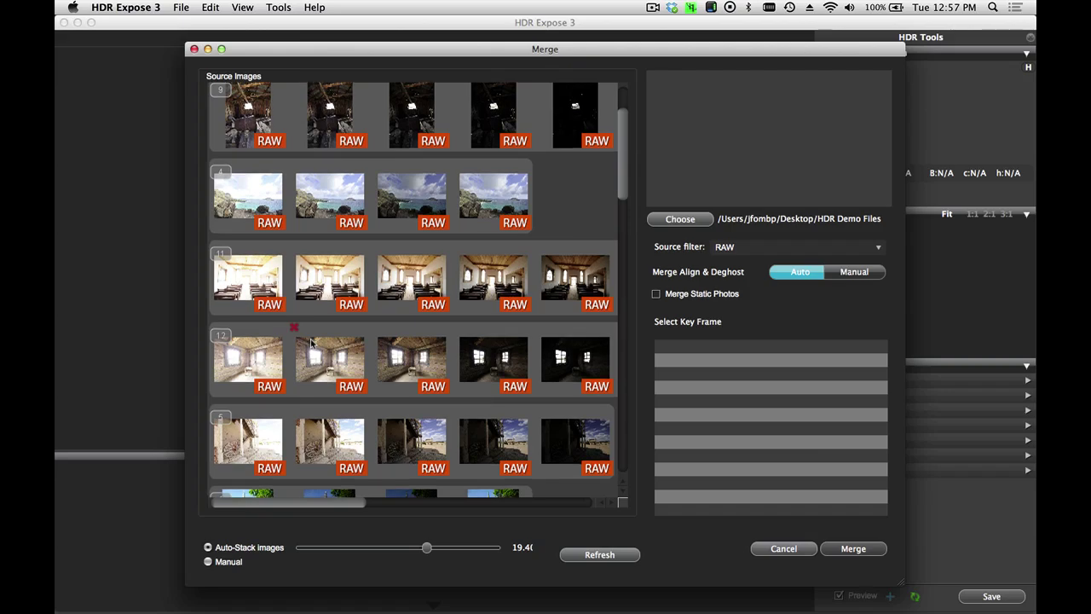
{"action": "scroll", "coordinate": [311, 342], "scroll_direction": "down", "scroll_amount": 10}
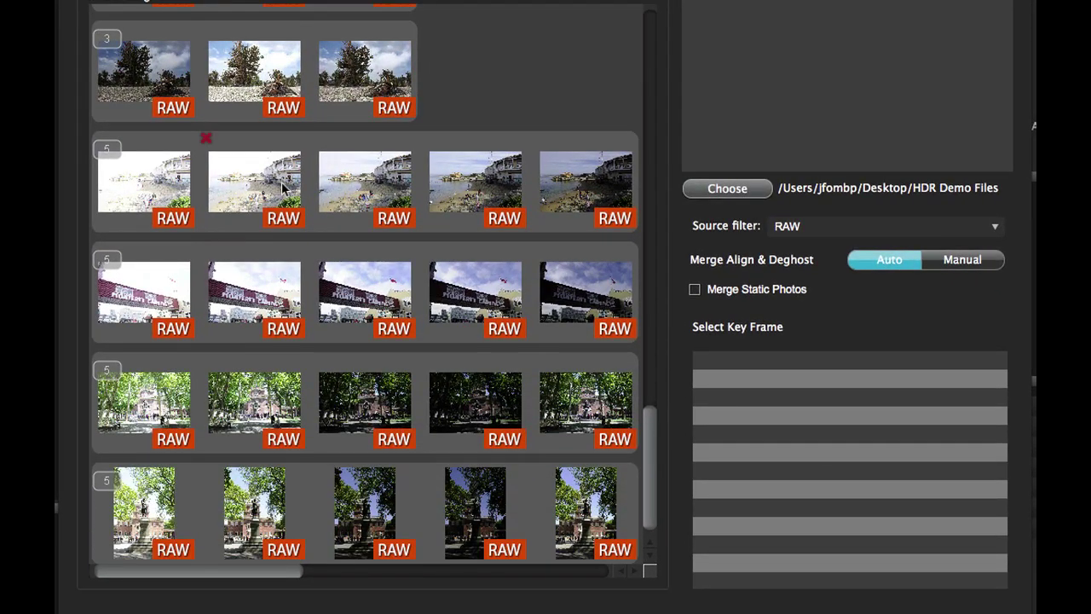
{"action": "left_click", "coordinate": [285, 189]}
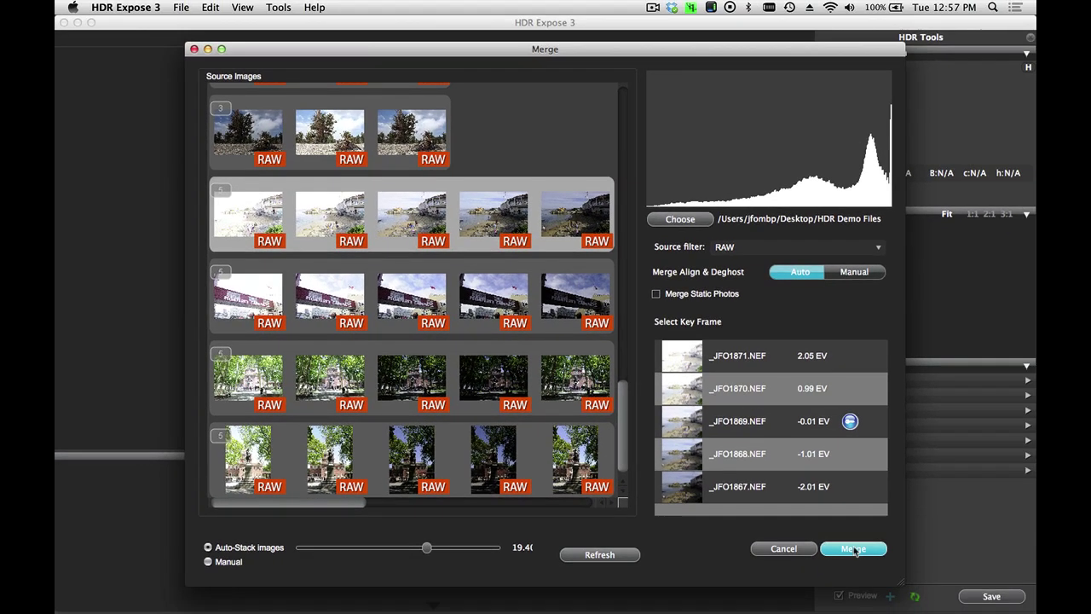
{"action": "left_click", "coordinate": [854, 550]}
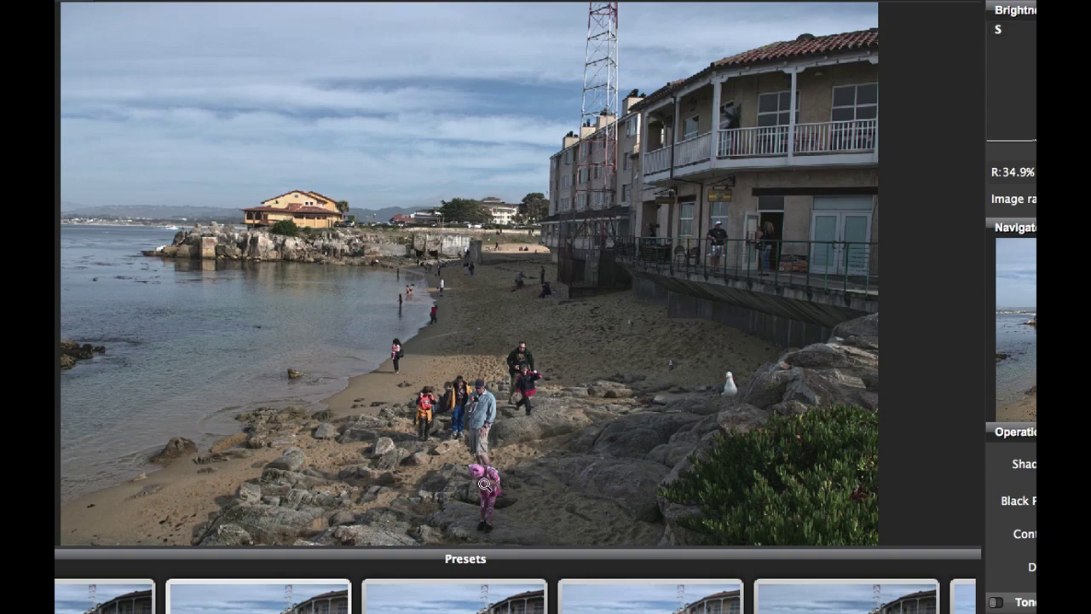
{"action": "left_click", "coordinate": [428, 474]}
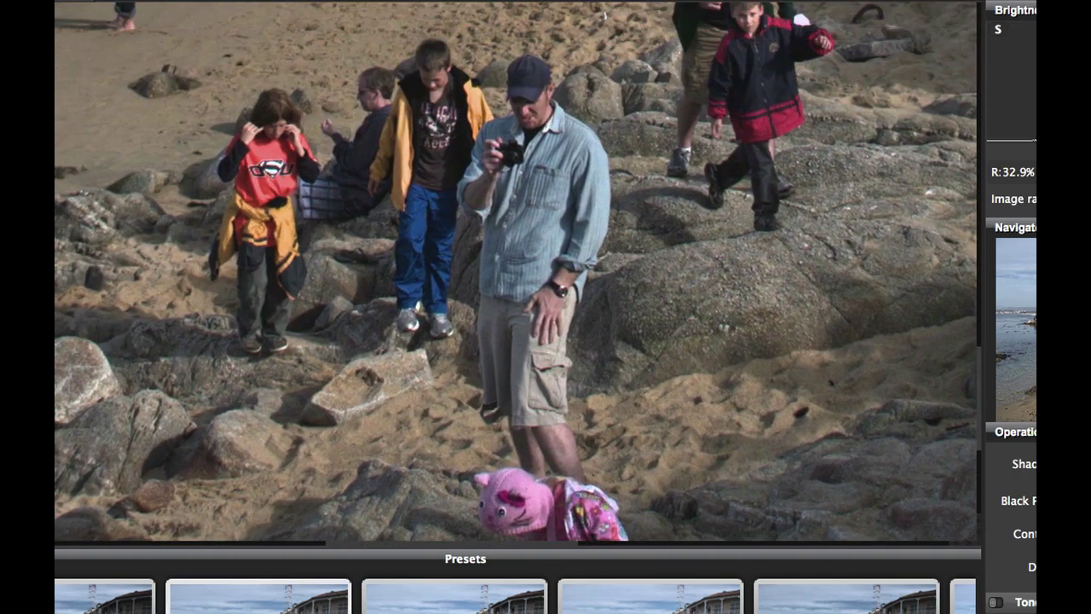
{"action": "left_click", "coordinate": [868, 382]}
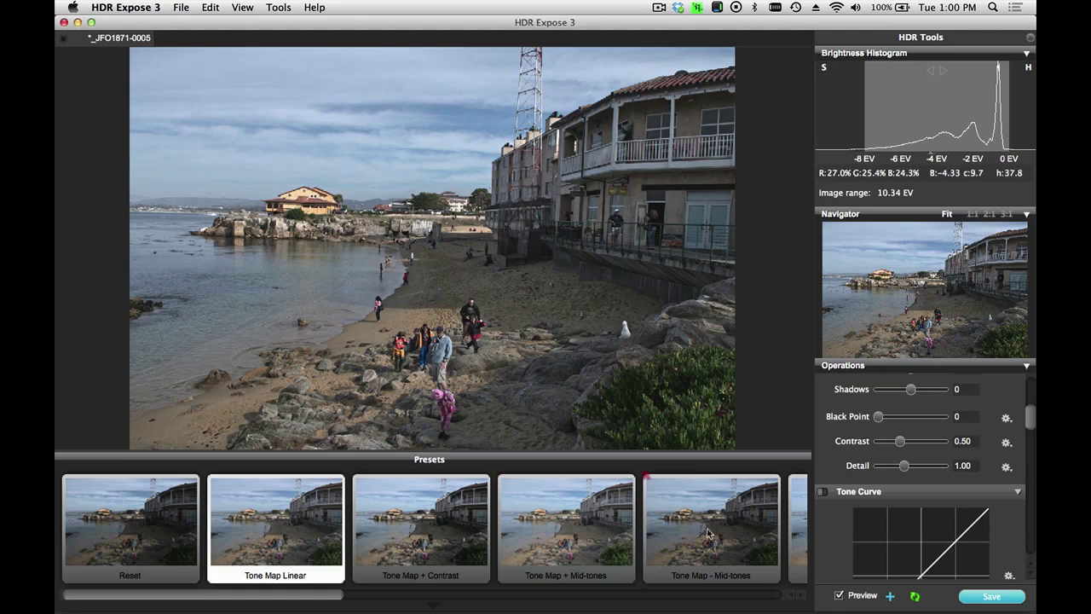
Try the Contrast and Mid-tones presets, apply Optimal, and save the beach image as TIFF.
{"action": "left_click", "coordinate": [438, 528]}
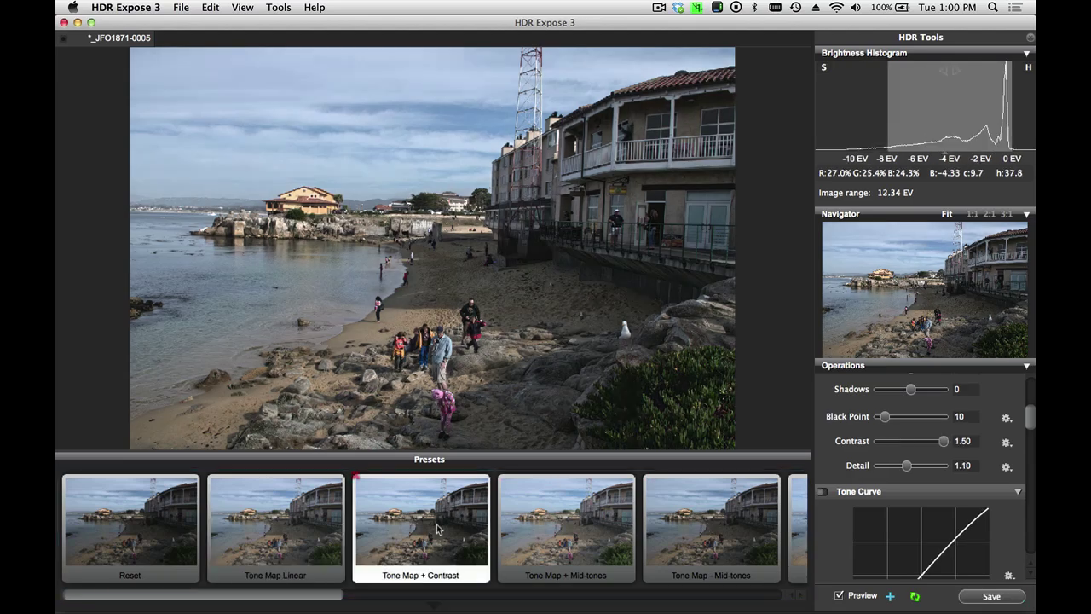
{"action": "left_click", "coordinate": [571, 535]}
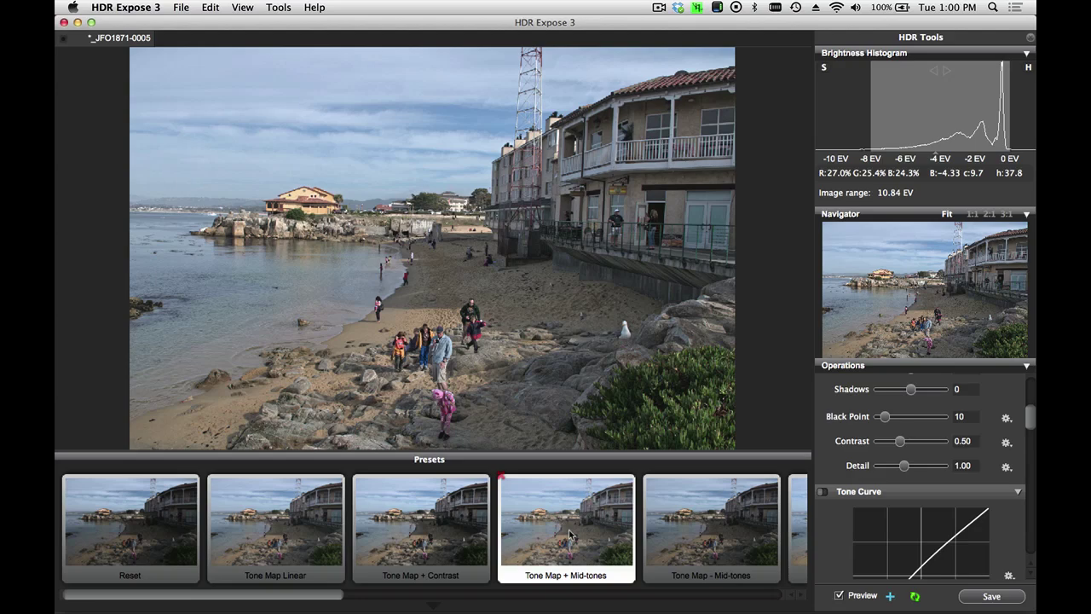
{"action": "scroll", "coordinate": [568, 529], "scroll_direction": "right", "scroll_amount": 3}
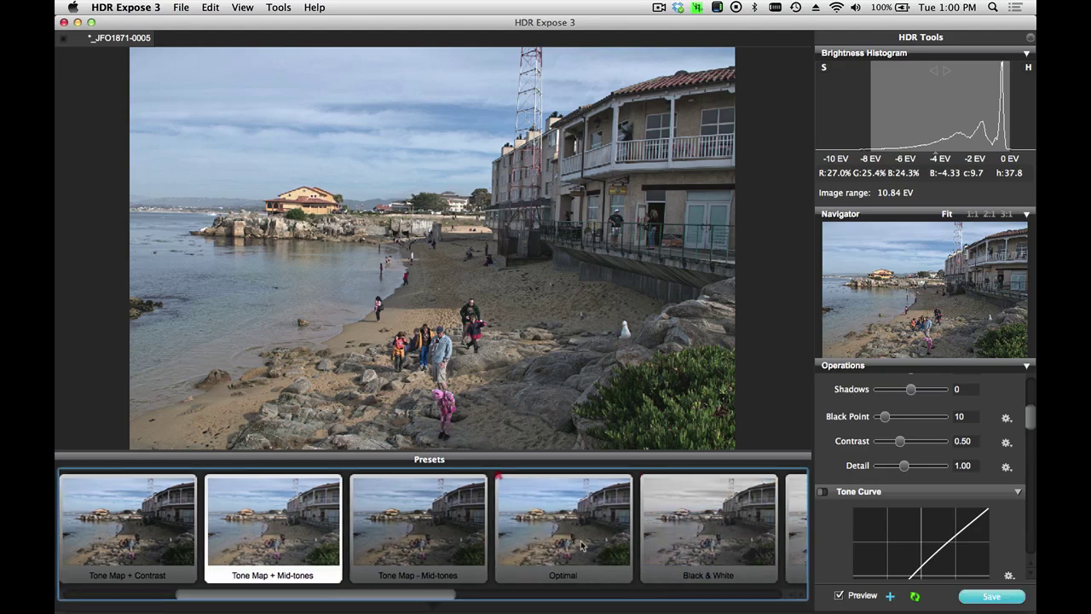
{"action": "left_click", "coordinate": [582, 545]}
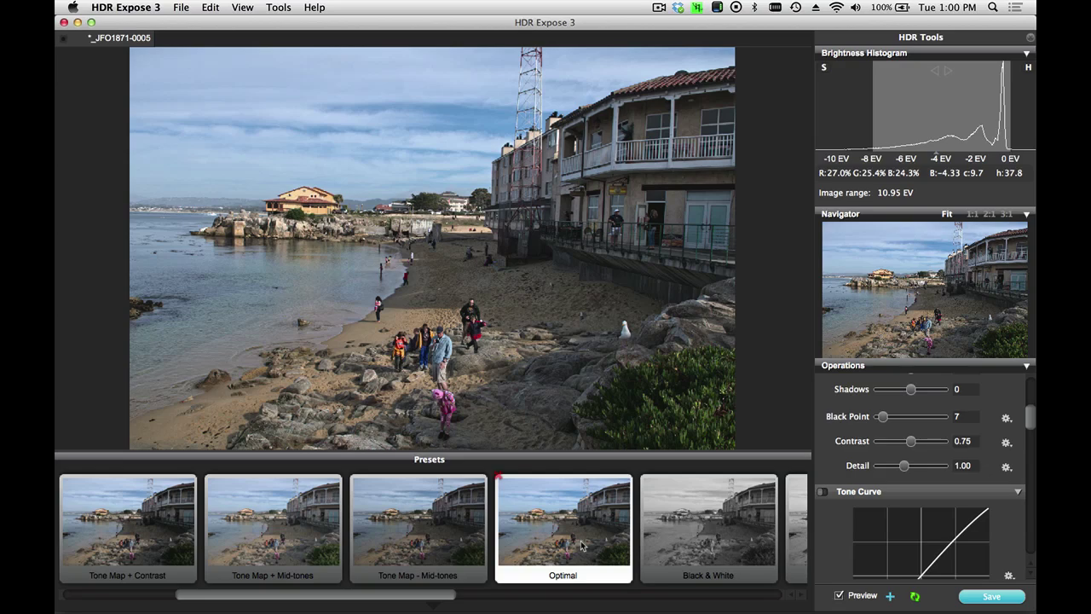
{"action": "left_click", "coordinate": [993, 597]}
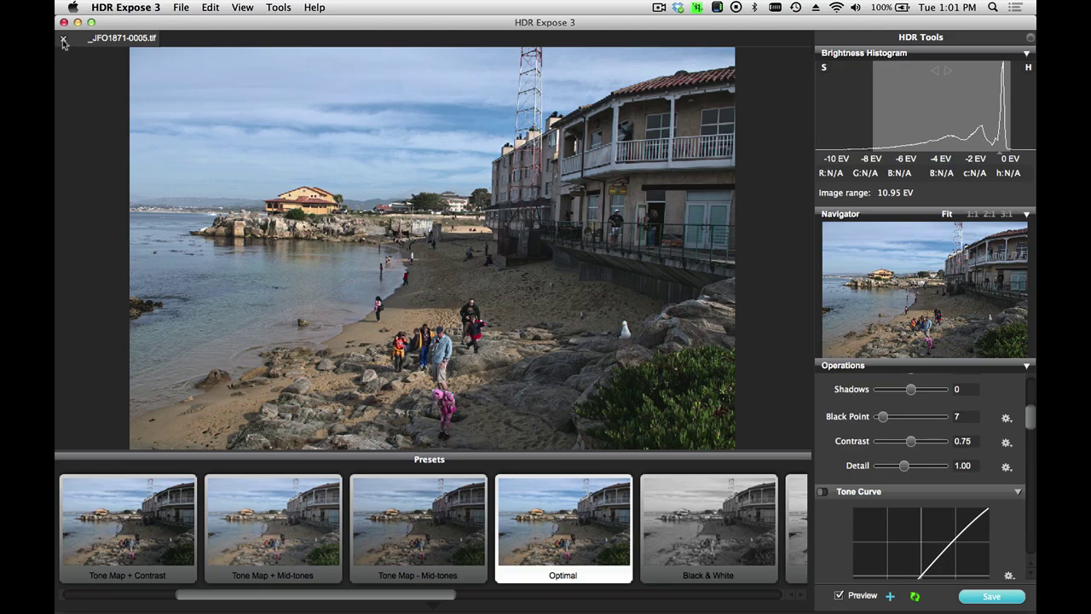
Close the beach image, start a new merge, and enable Merge Static Photos for the Santa Fe interior set.
{"action": "left_click", "coordinate": [63, 40]}
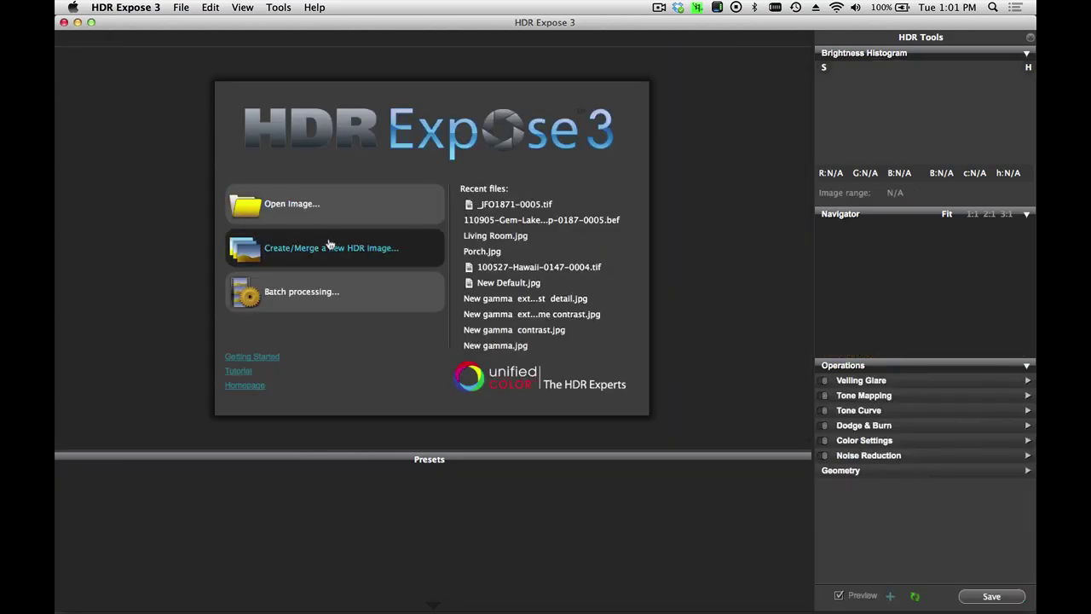
{"action": "left_click", "coordinate": [329, 245]}
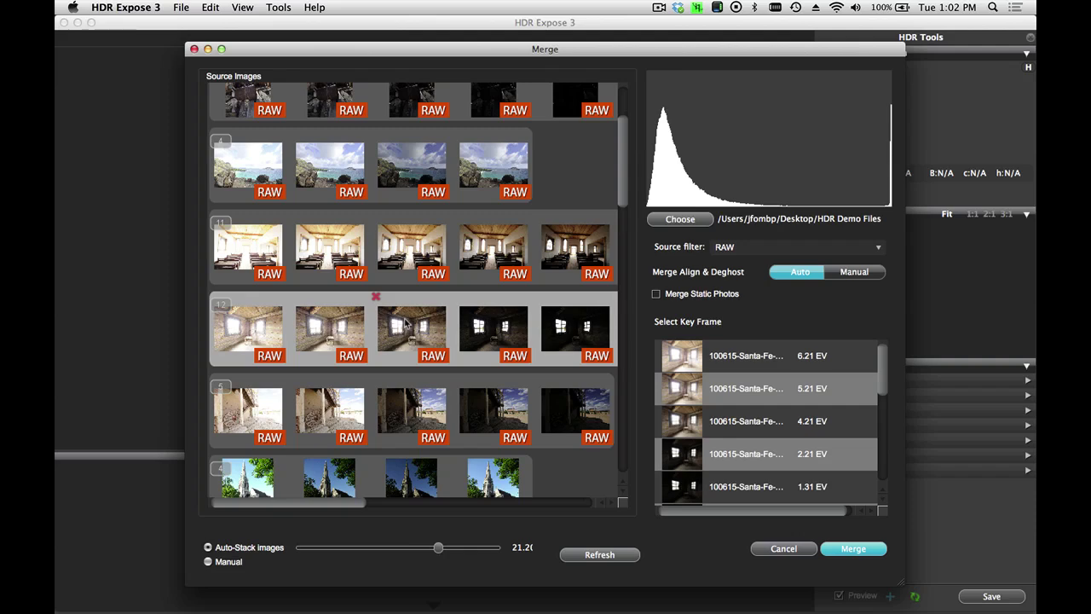
{"action": "mouse_move", "coordinate": [409, 327]}
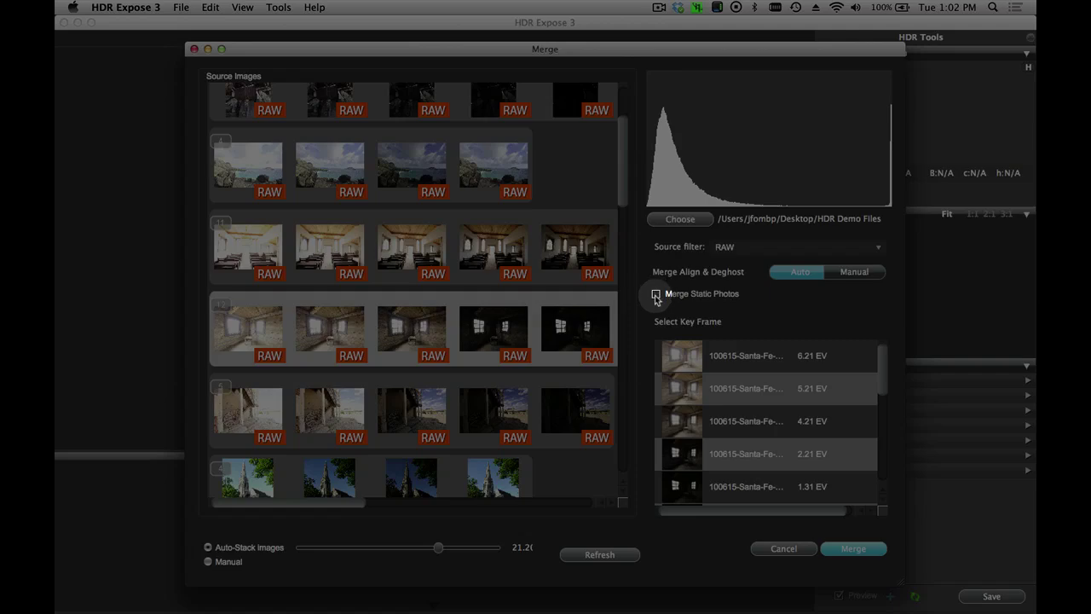
{"action": "left_click", "coordinate": [656, 294]}
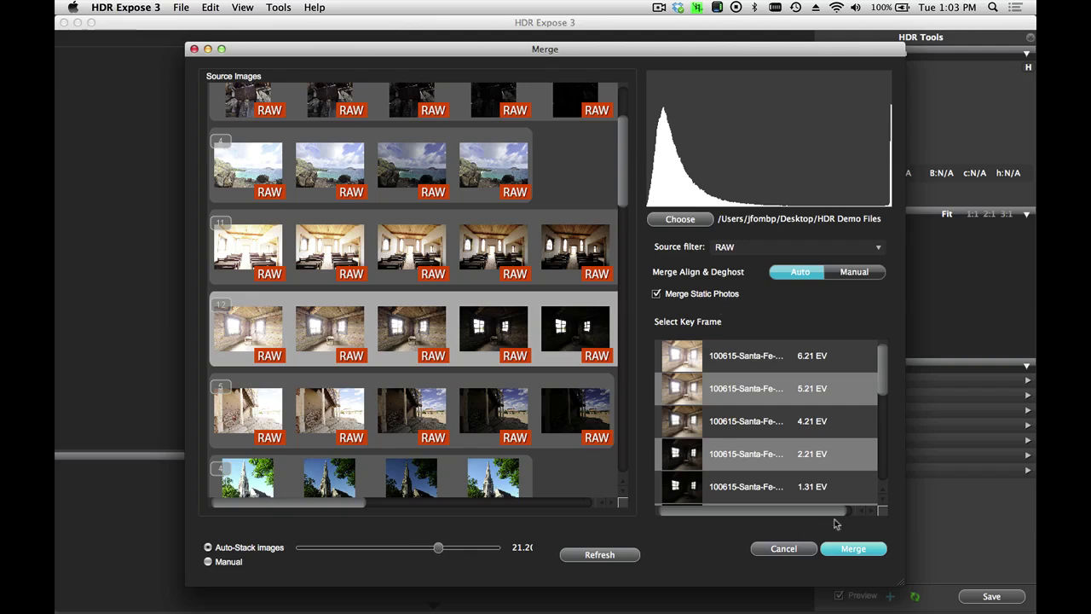
Merge the Santa Fe interior bracket, apply the Reset preset, and brighten the histogram display.
{"action": "left_click", "coordinate": [846, 550]}
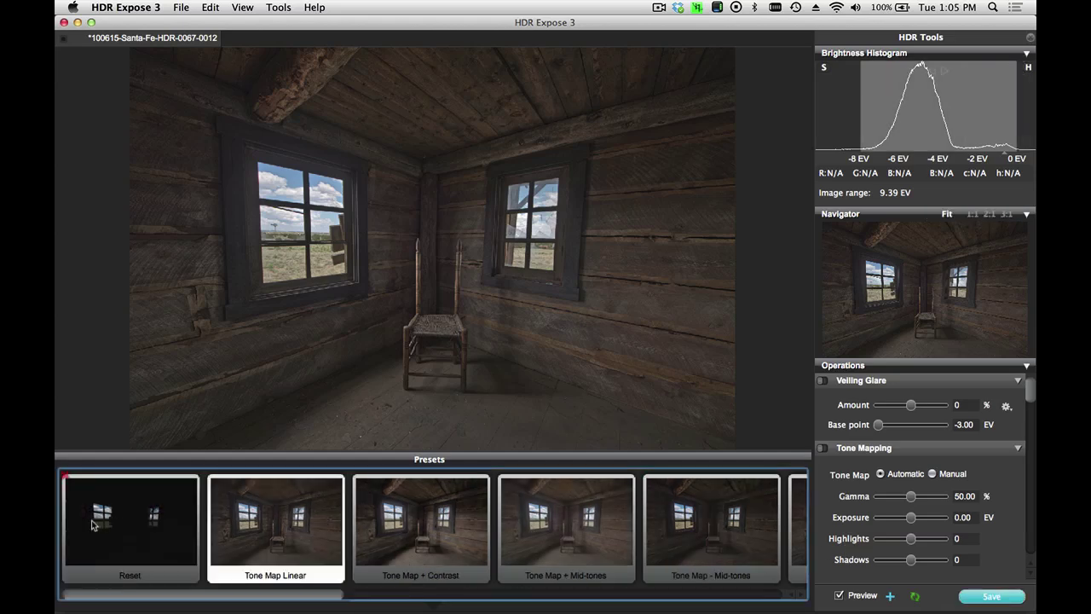
{"action": "left_click", "coordinate": [103, 523]}
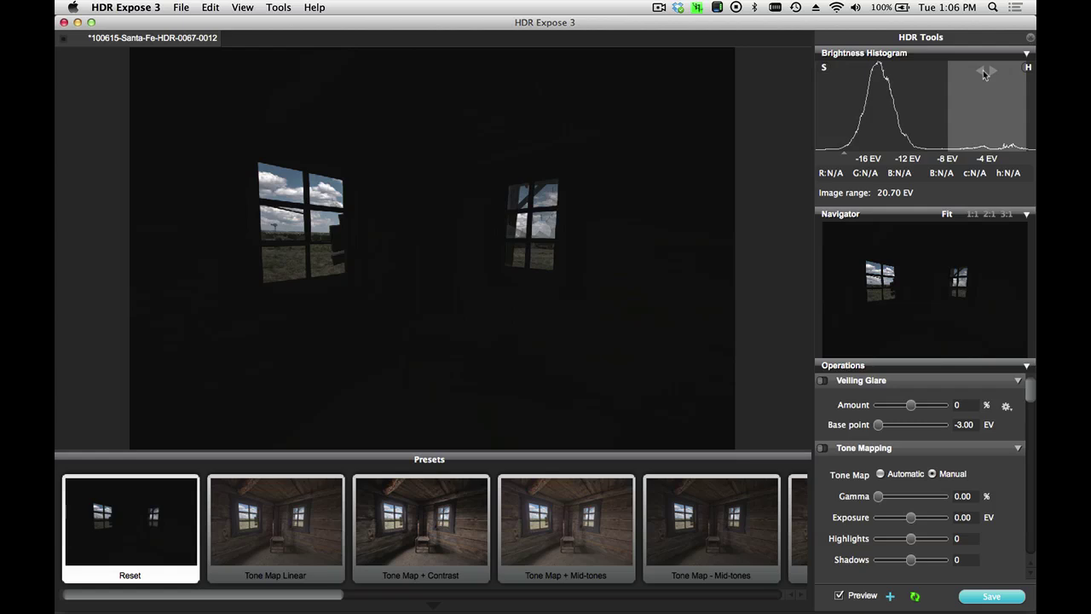
{"action": "mouse_move", "coordinate": [982, 70]}
{"action": "left_mouse_down"}
{"action": "mouse_move", "coordinate": [848, 75]}
{"action": "mouse_move", "coordinate": [979, 81]}
{"action": "left_mouse_up"}
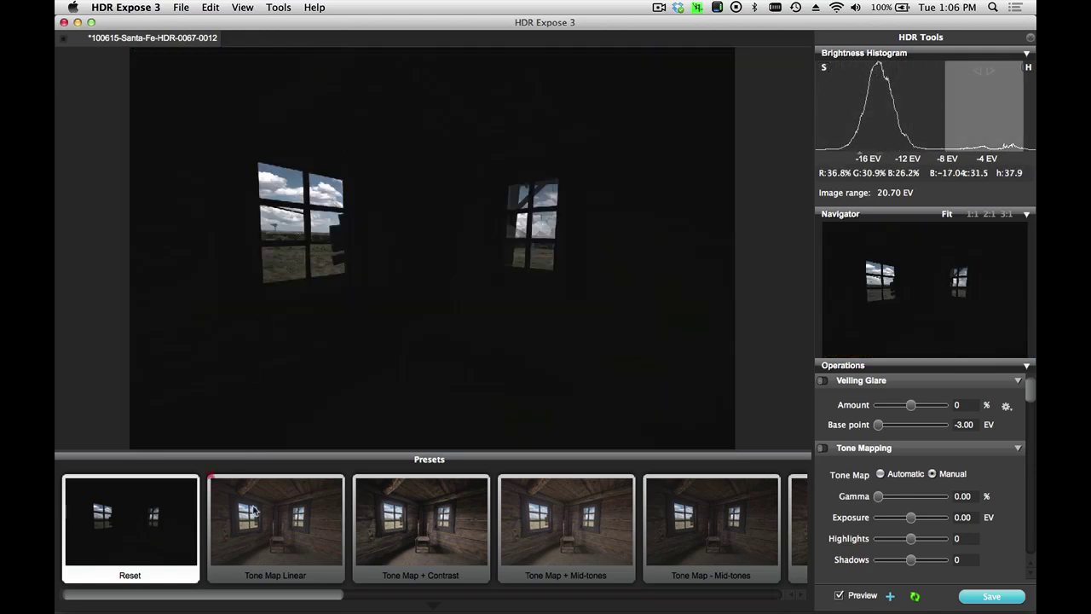
Cycle through Tone Map Linear, + Contrast, + Mid-tones and - Mid-tones, ending on Optimal (Black Point 7, Contrast 0.75).
{"action": "left_click", "coordinate": [290, 530]}
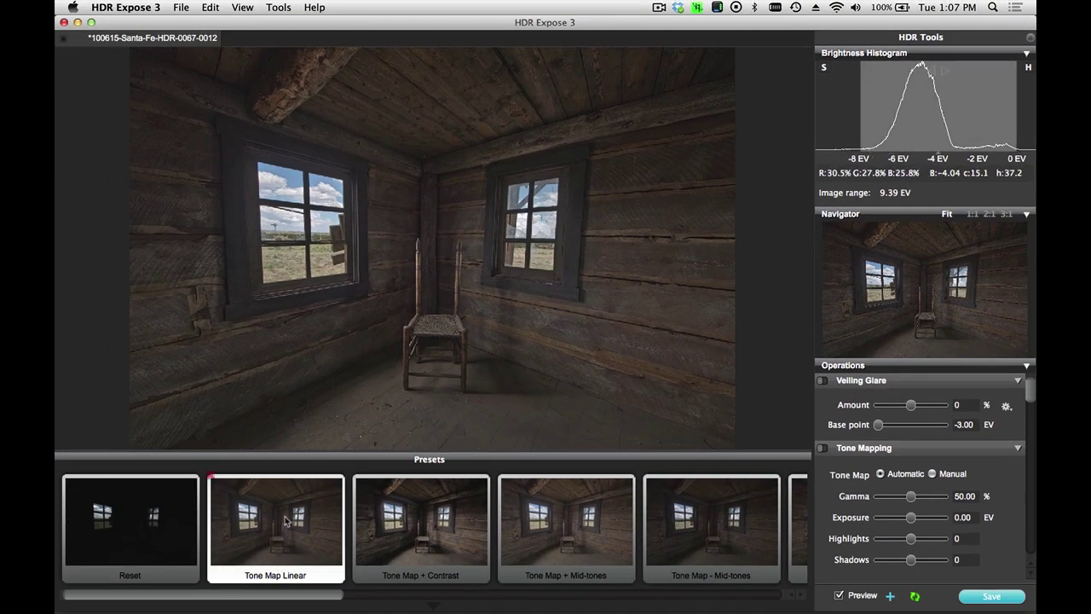
{"action": "left_click", "coordinate": [416, 518]}
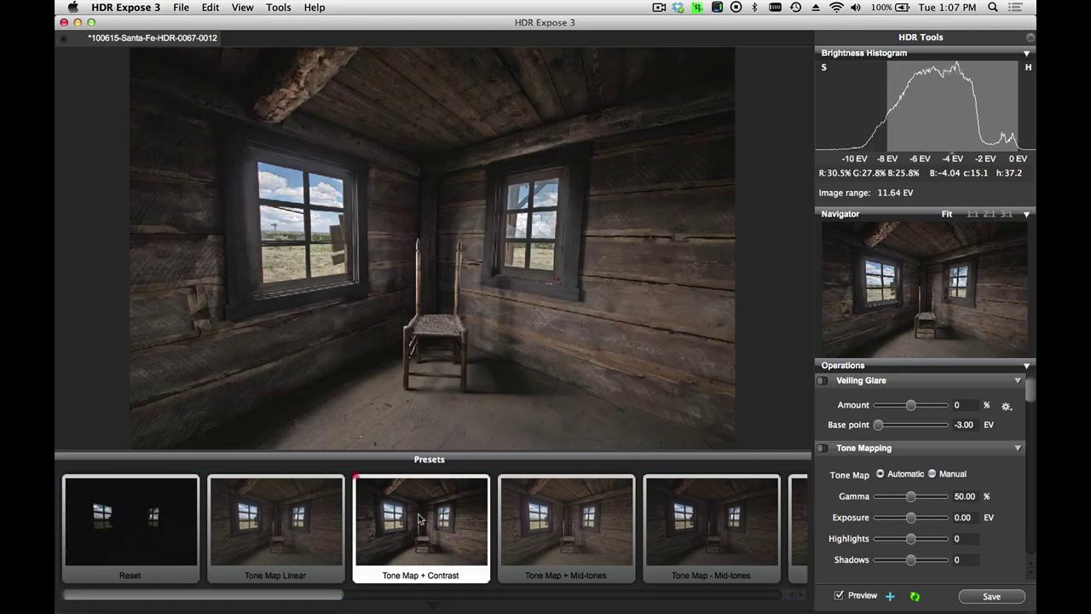
{"action": "left_click", "coordinate": [565, 544]}
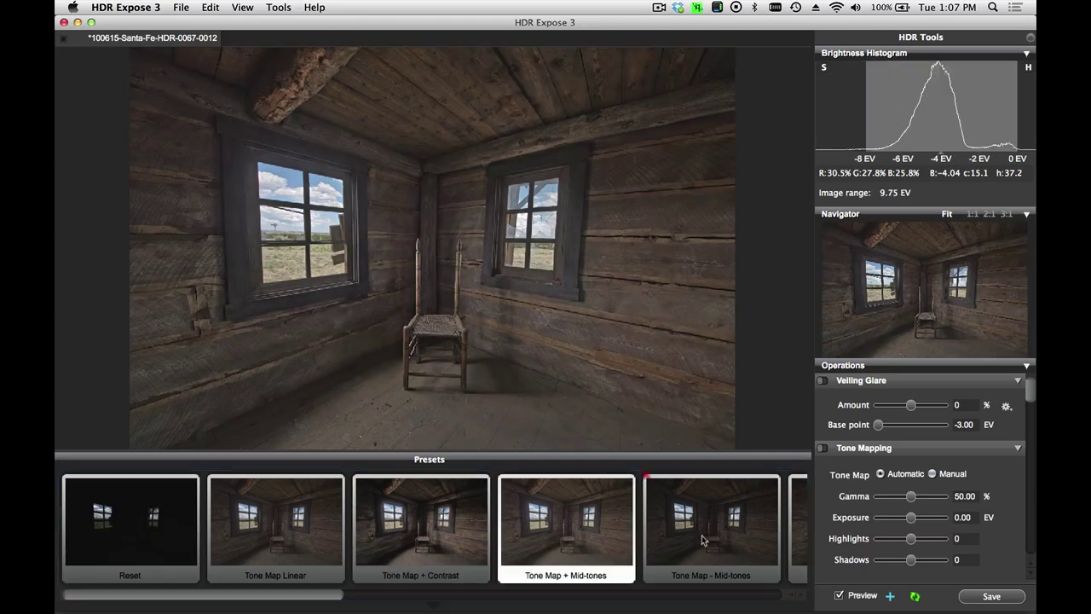
{"action": "left_click", "coordinate": [708, 539]}
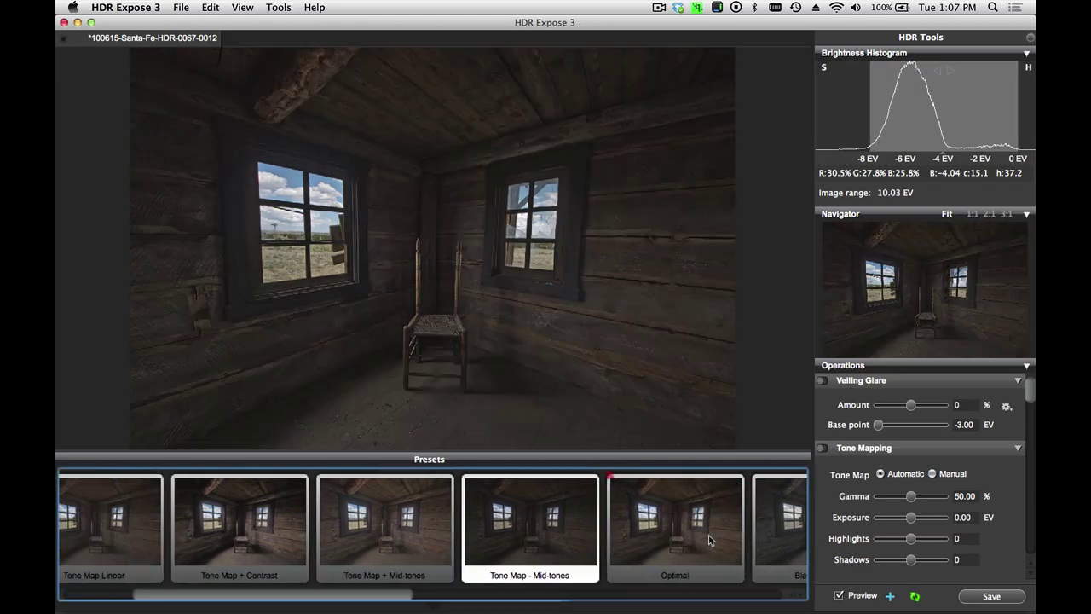
{"action": "left_click", "coordinate": [707, 534]}
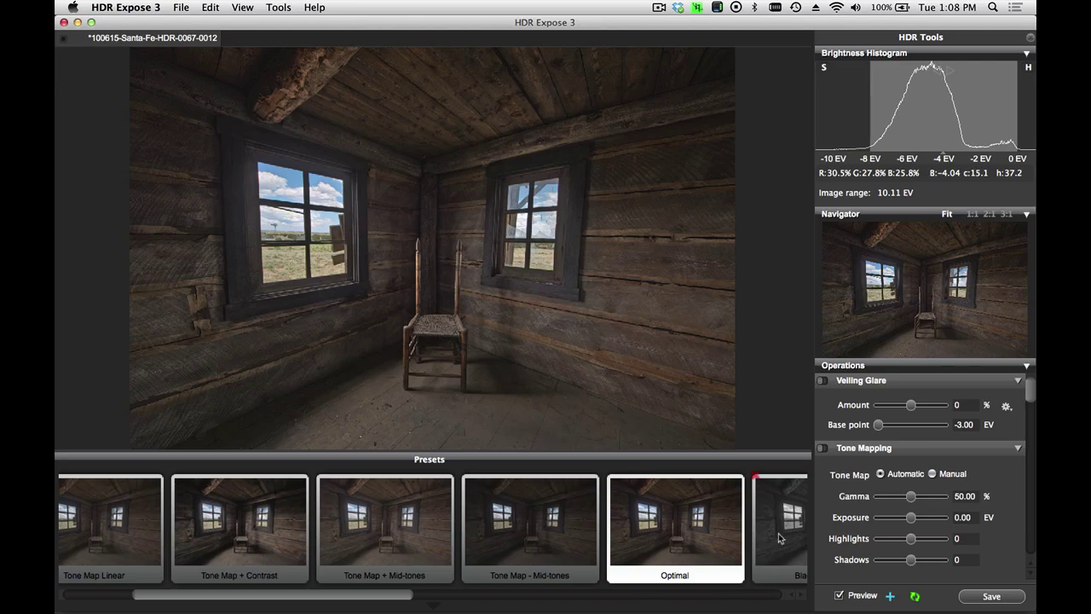
{"action": "scroll", "coordinate": [912, 426], "scroll_direction": "down", "scroll_amount": 3}
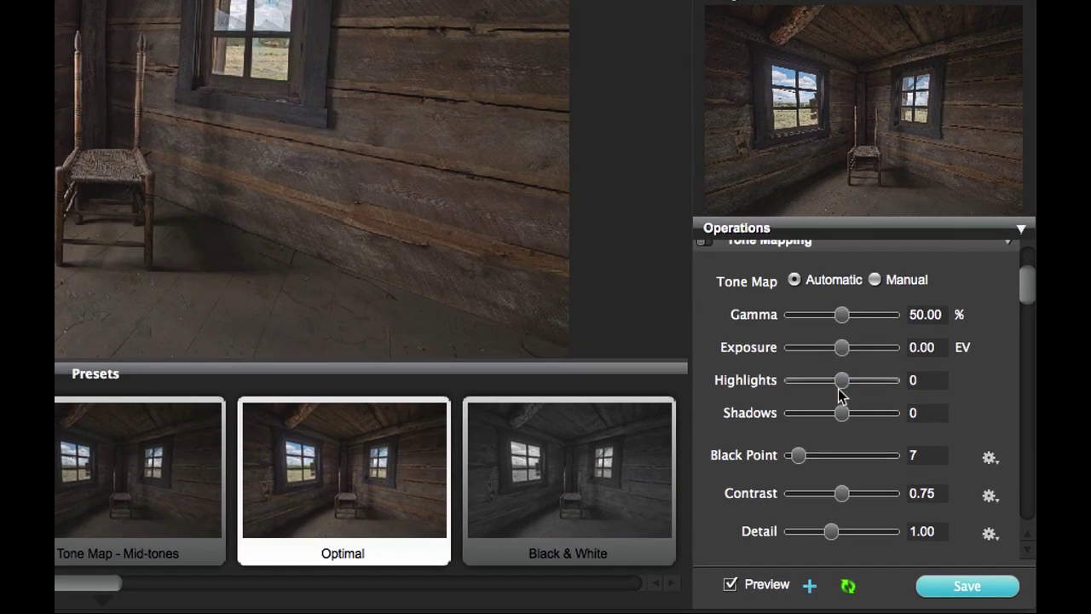
Set the Tone Mapping Gamma slider on the Santa Fe interior to 54.00%.
{"action": "scroll", "coordinate": [839, 392], "scroll_direction": "down", "scroll_amount": 3}
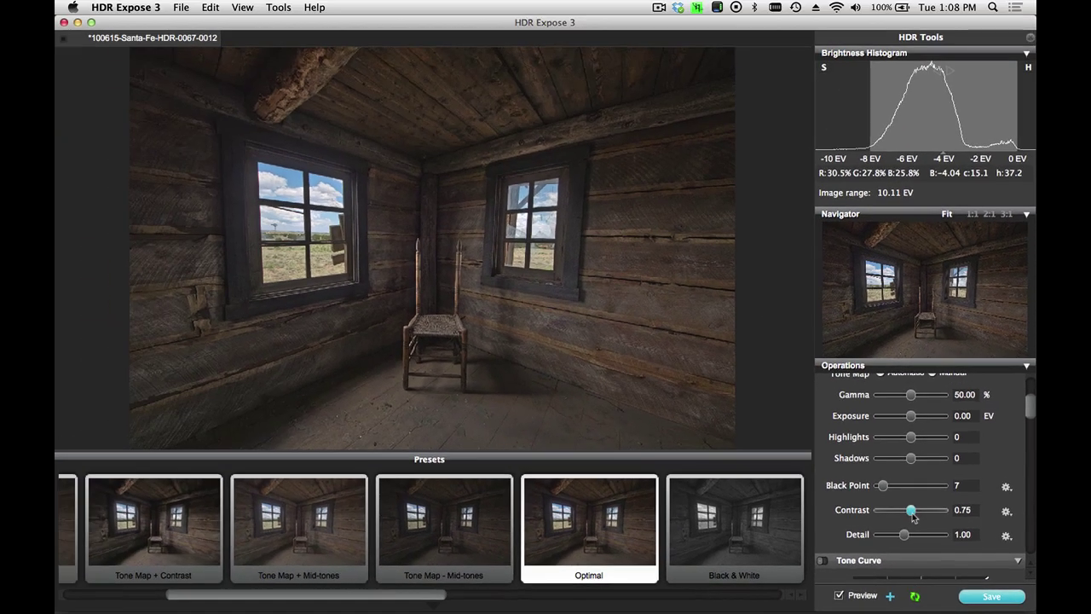
{"action": "scroll", "coordinate": [913, 389], "scroll_direction": "down", "scroll_amount": 1}
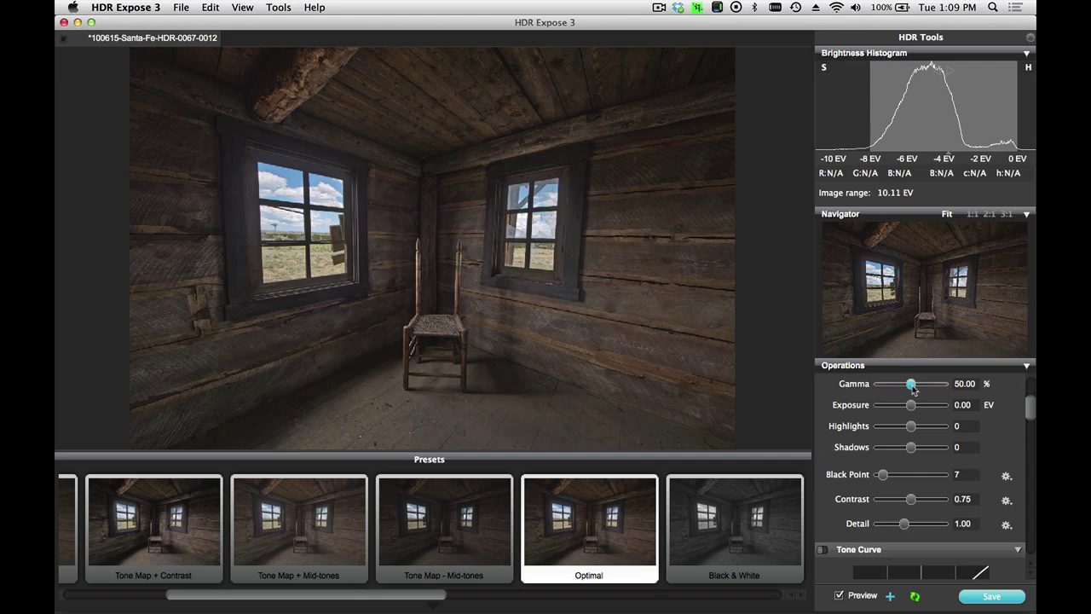
{"action": "left_click_drag", "start_coordinate": [912, 387], "coordinate": [915, 389]}
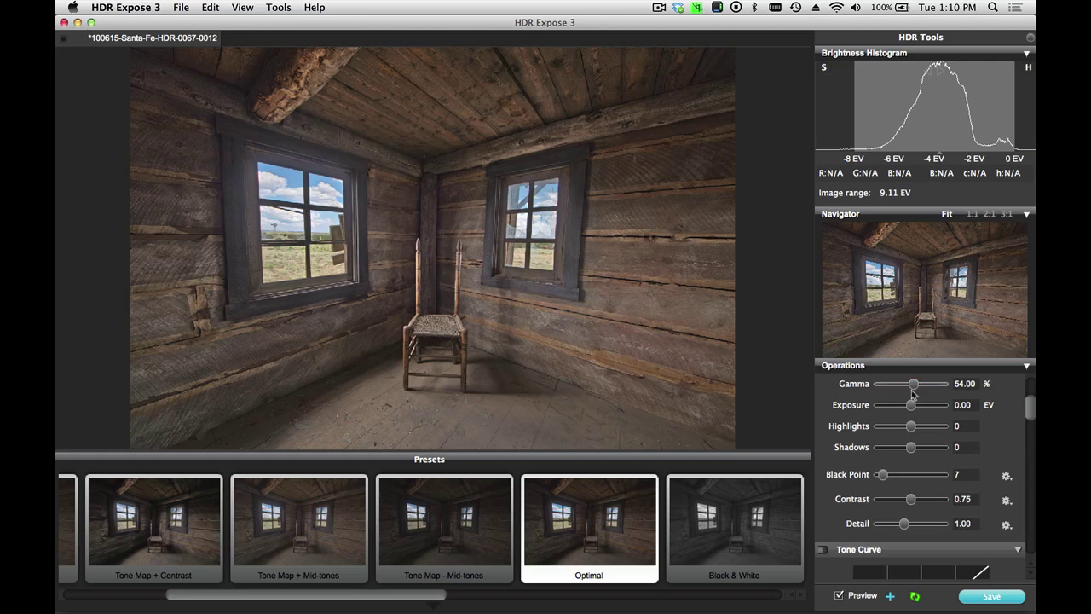
{"action": "scroll", "coordinate": [875, 414], "scroll_direction": "up", "scroll_amount": 1}
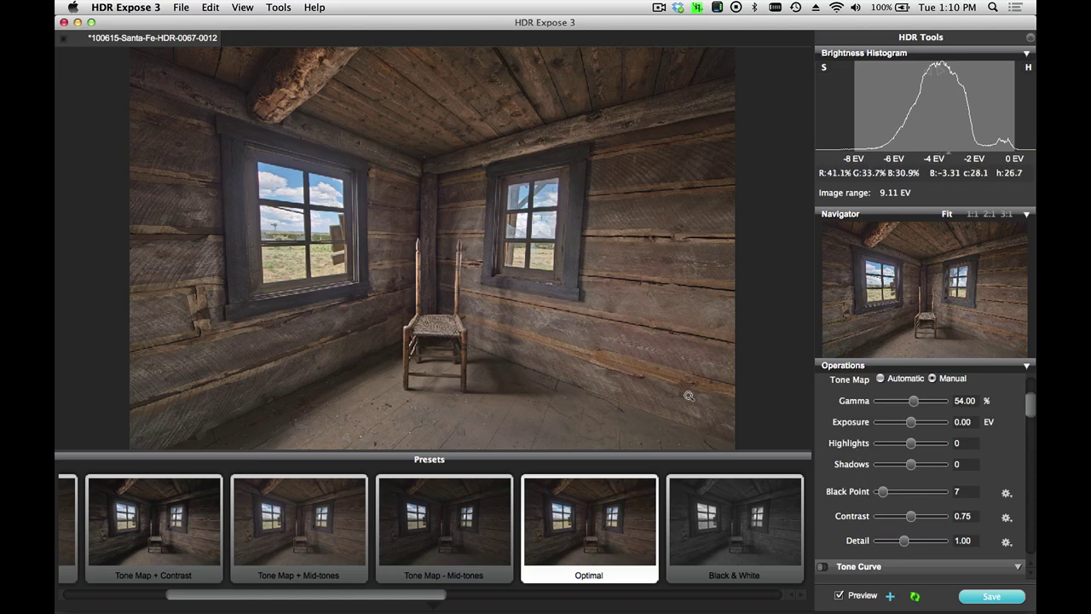
Save the room image as 100615-Santa-Fe-HDR-0067-0012.tif with the default name and TIFF type.
{"action": "left_click", "coordinate": [991, 596]}
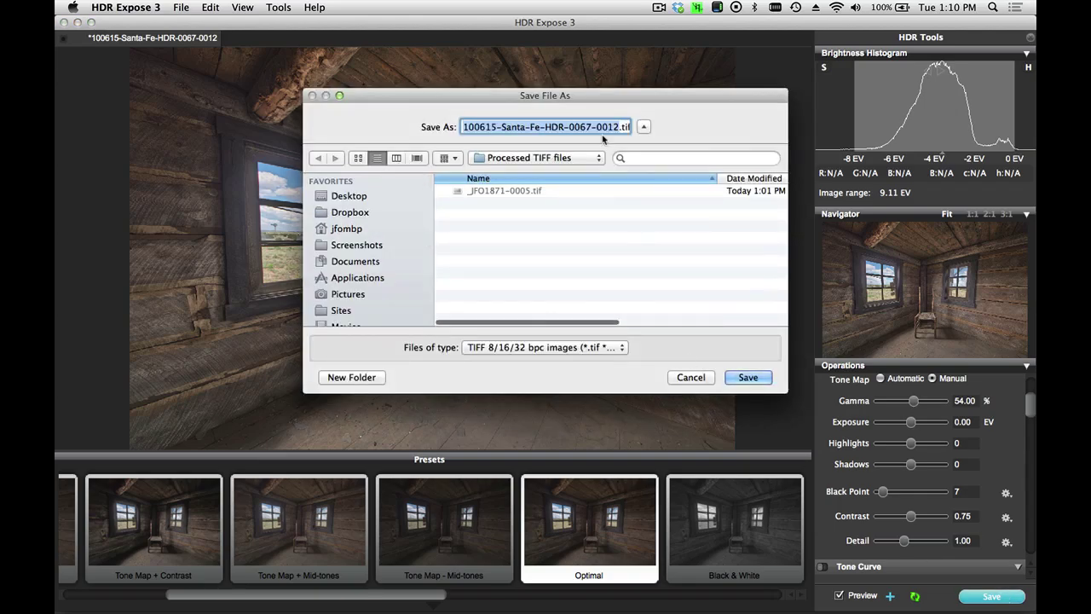
{"action": "left_click", "coordinate": [755, 375]}
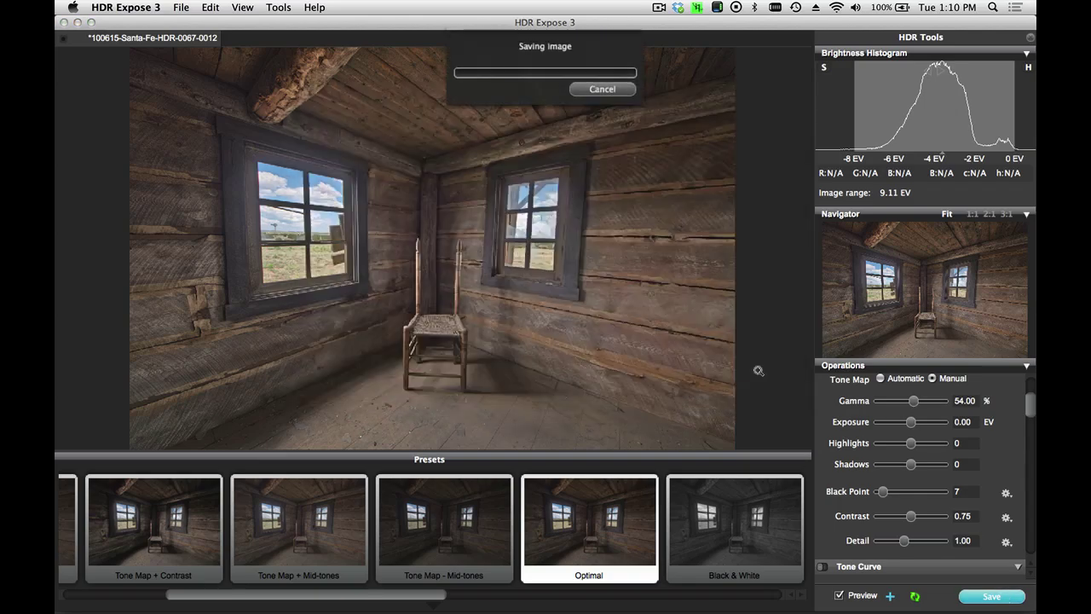